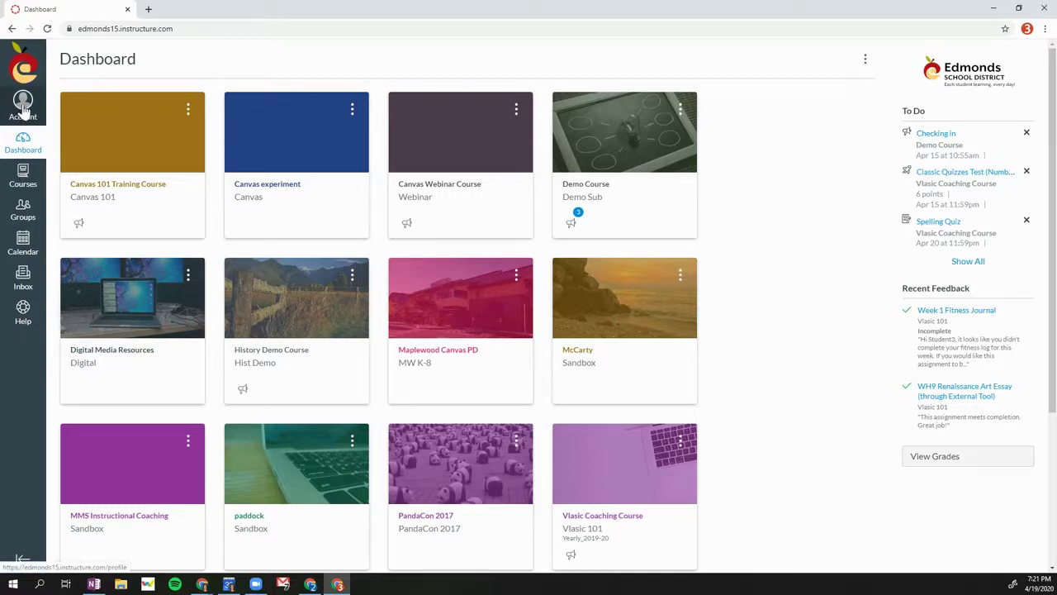
Open the account's notification preferences and set Announcement under Course Activities to "Notify me right away"
click(23, 110)
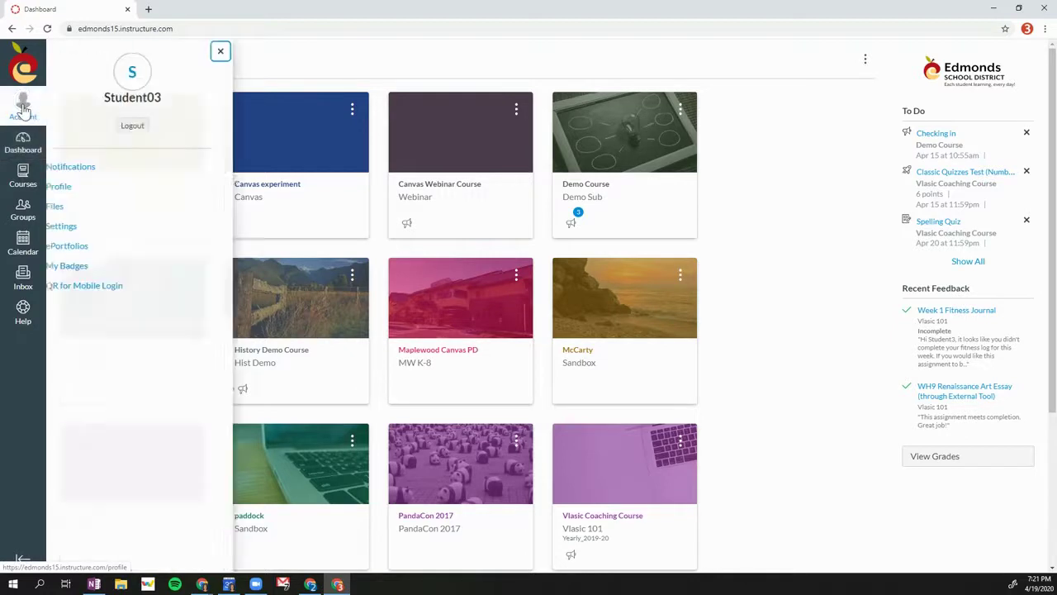
click(83, 169)
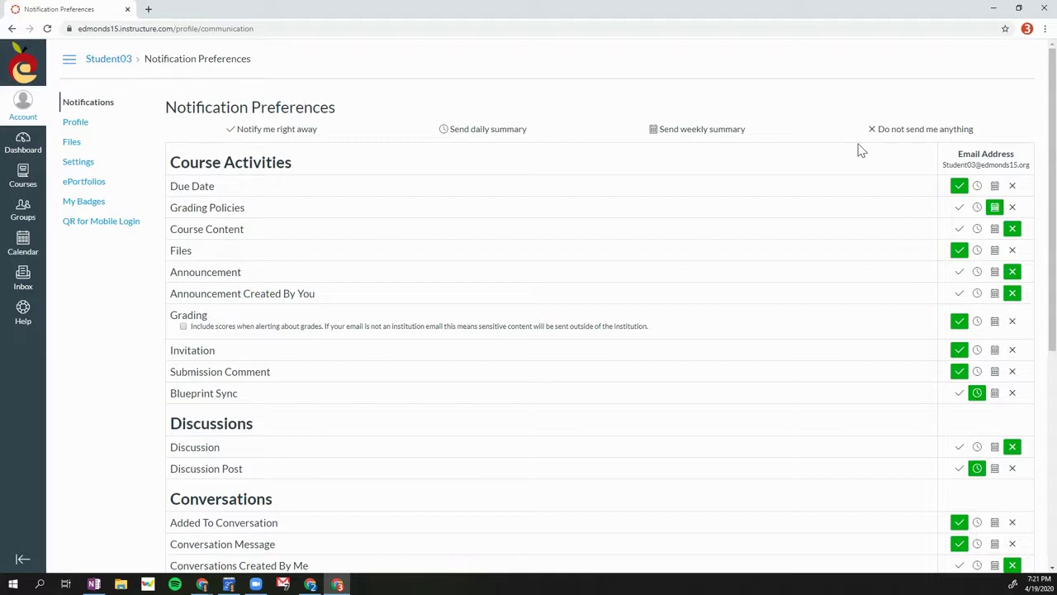
key(Tab)
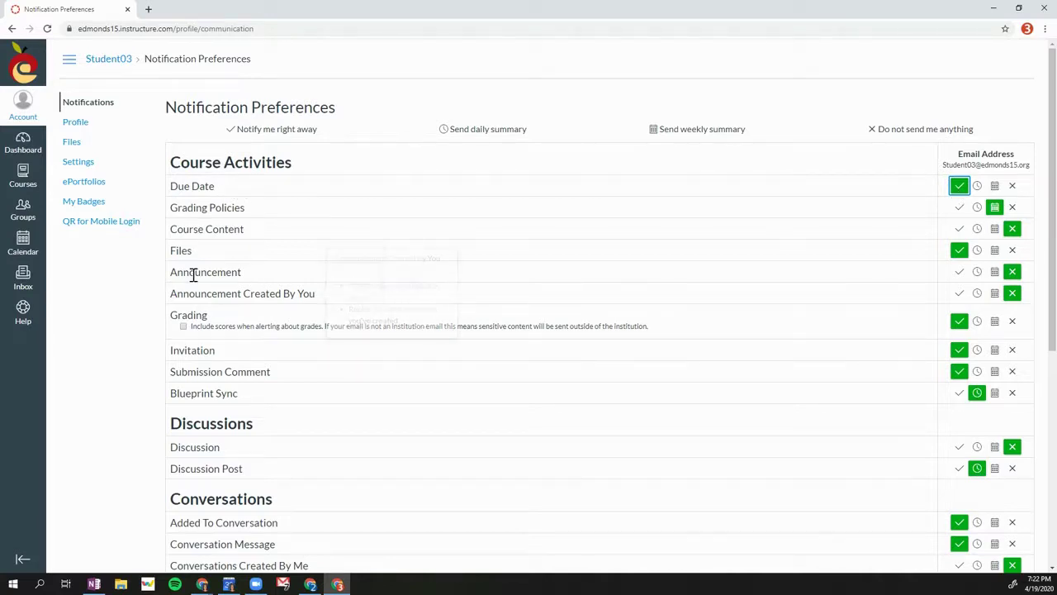
drag(171, 271, 240, 275)
click(239, 274)
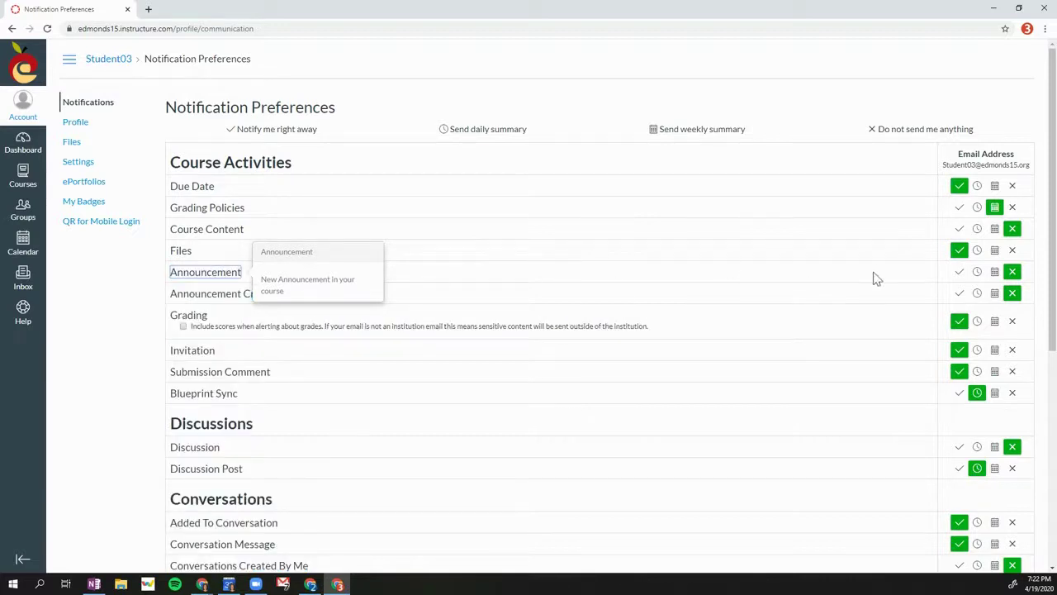
click(958, 273)
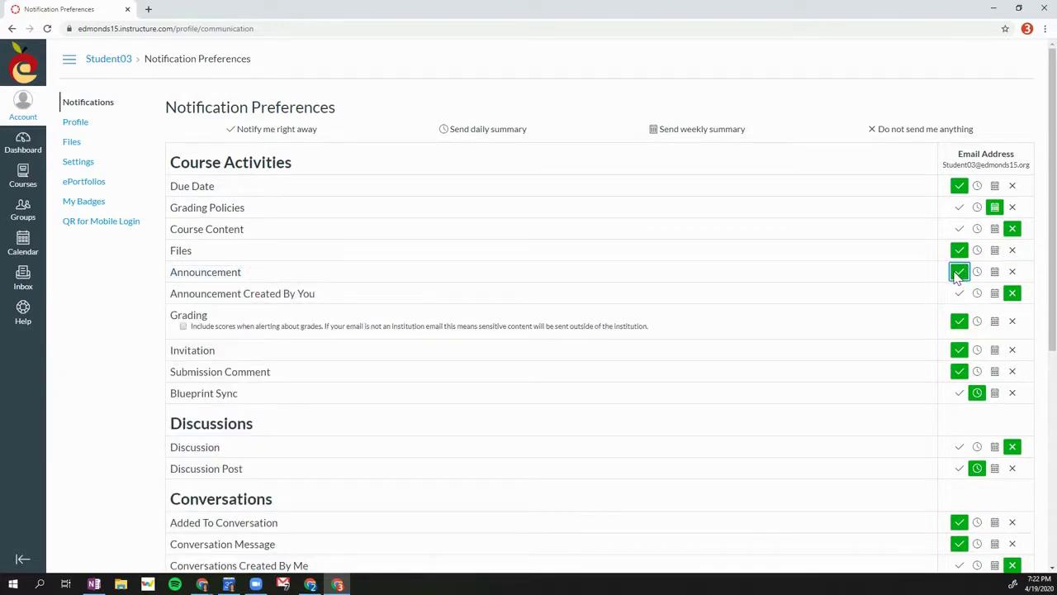
Turn on including scores when alerting about grades, and check the description of the Submission Comment notification
click(183, 326)
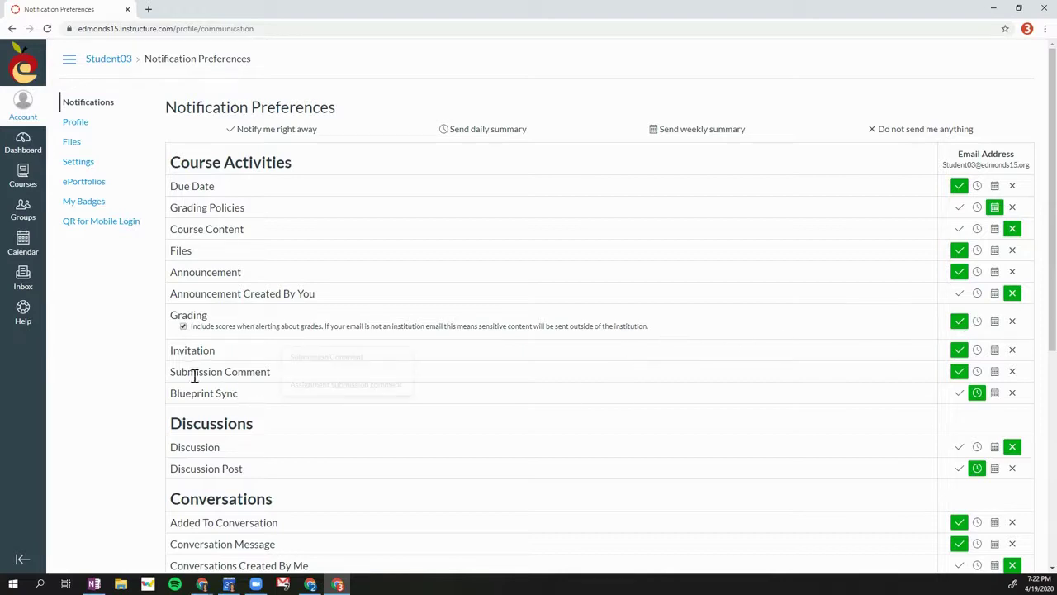
drag(170, 373, 272, 374)
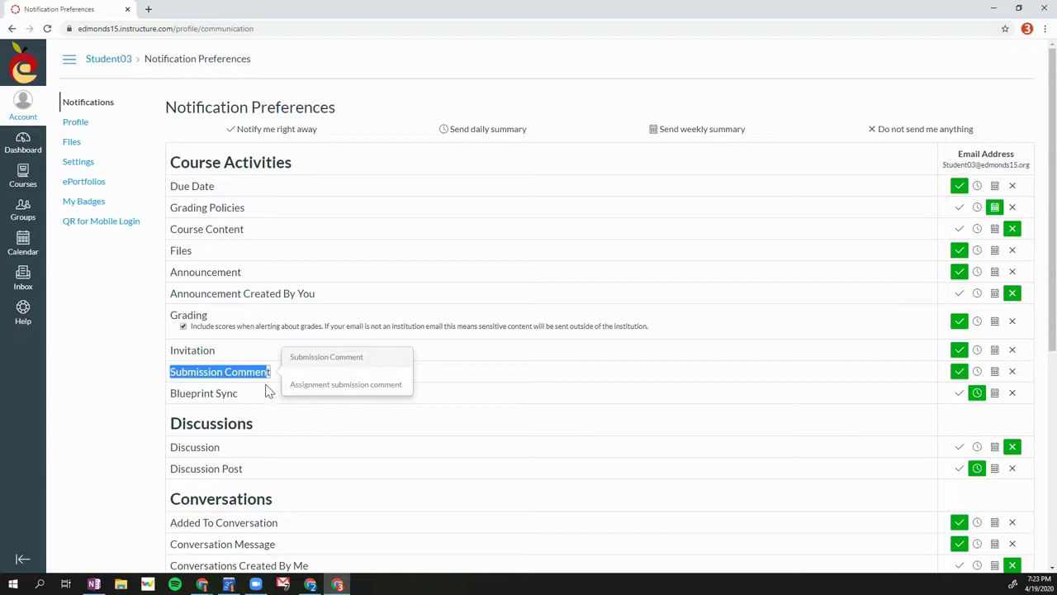
click(451, 378)
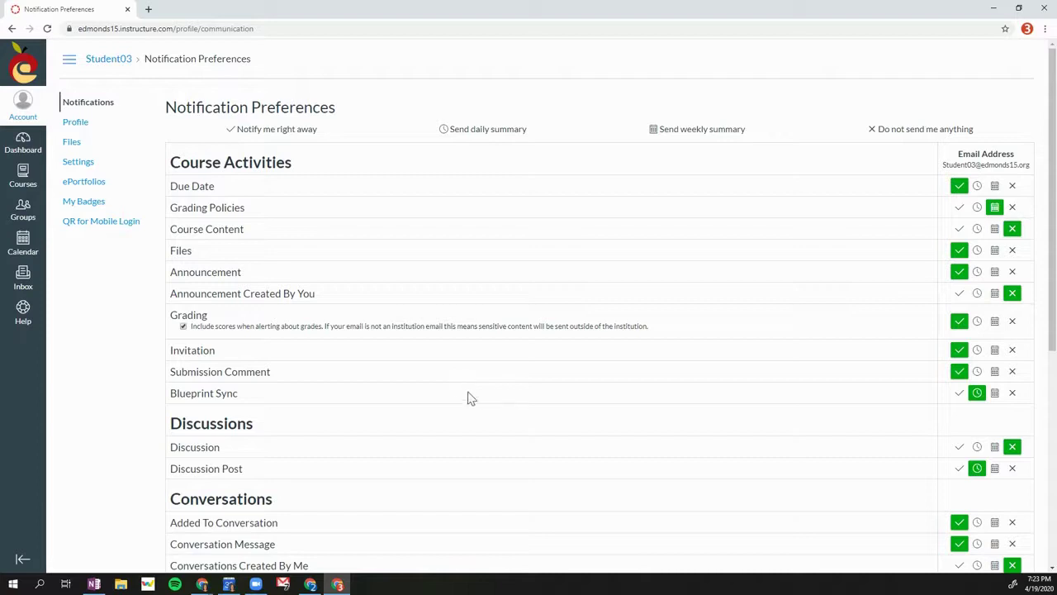
Set both Discussion and Discussion Post notifications to "Notify me right away" and look over the remaining notification categories
scroll(462, 401, down, 2)
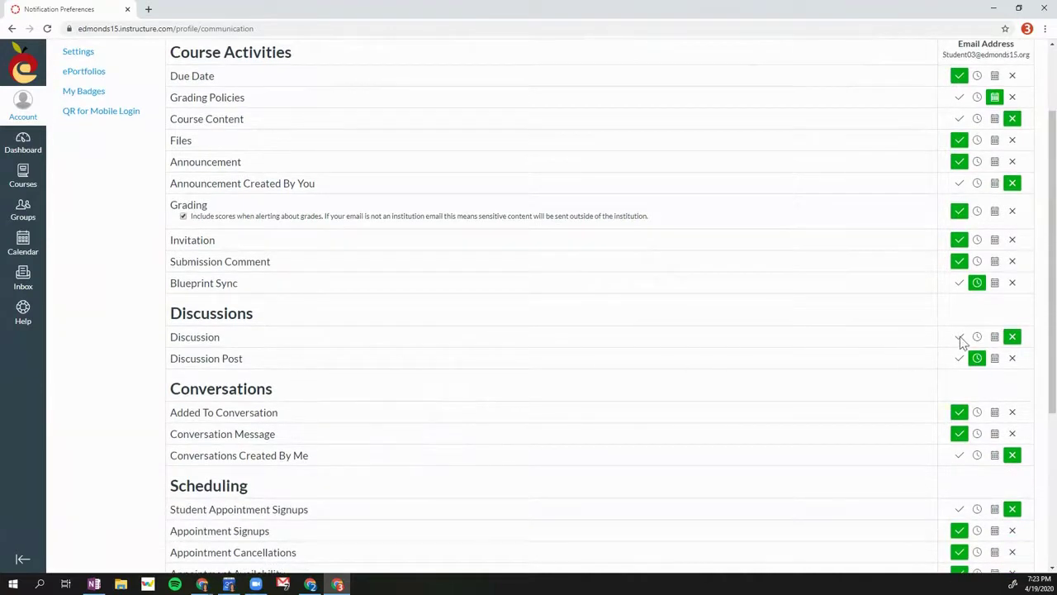
click(959, 337)
click(959, 358)
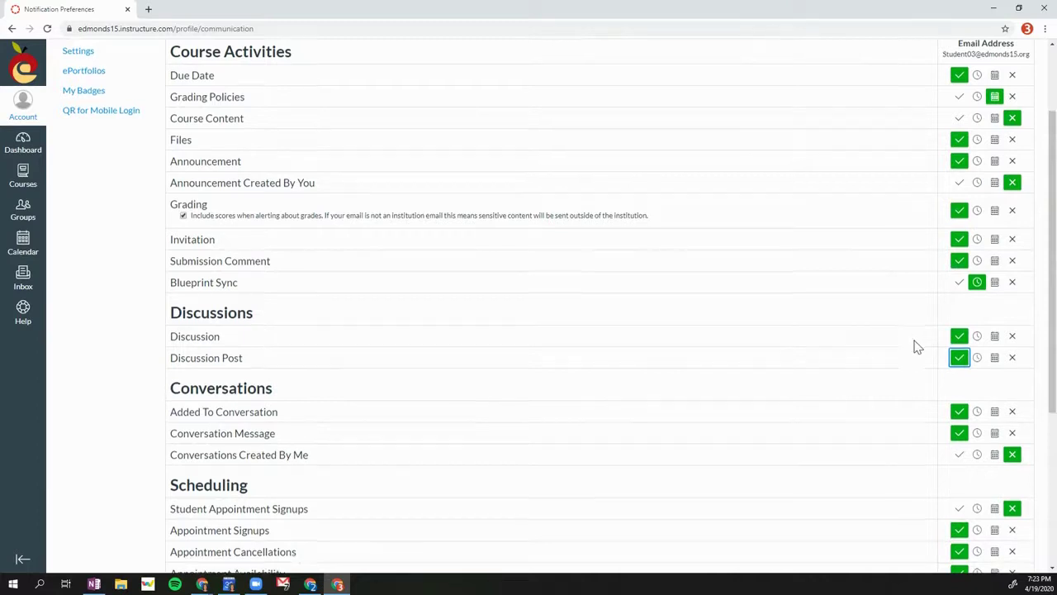
scroll(916, 343, down, 3)
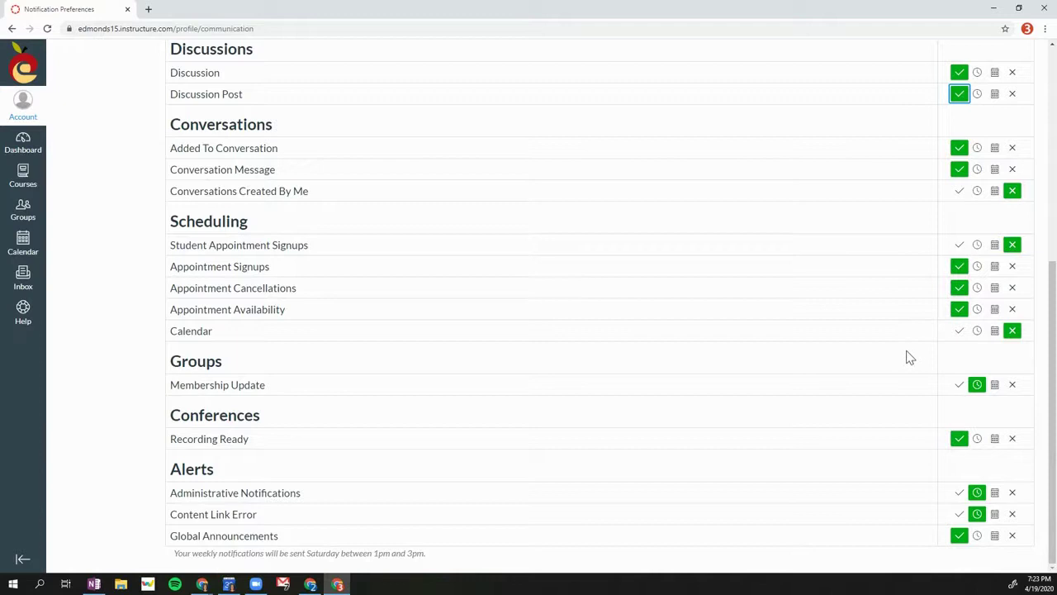
scroll(892, 381, up, 5)
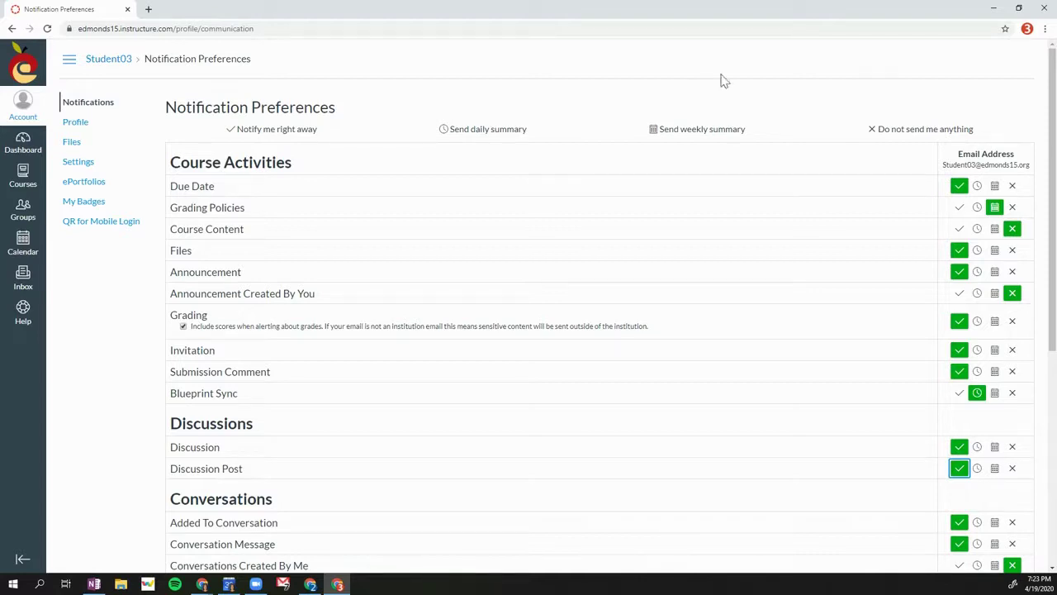
Go to the Yearly_2019-20 coaching course from the dashboard and open the Week 1 Fitness Journal entry under Recent Feedback
click(23, 144)
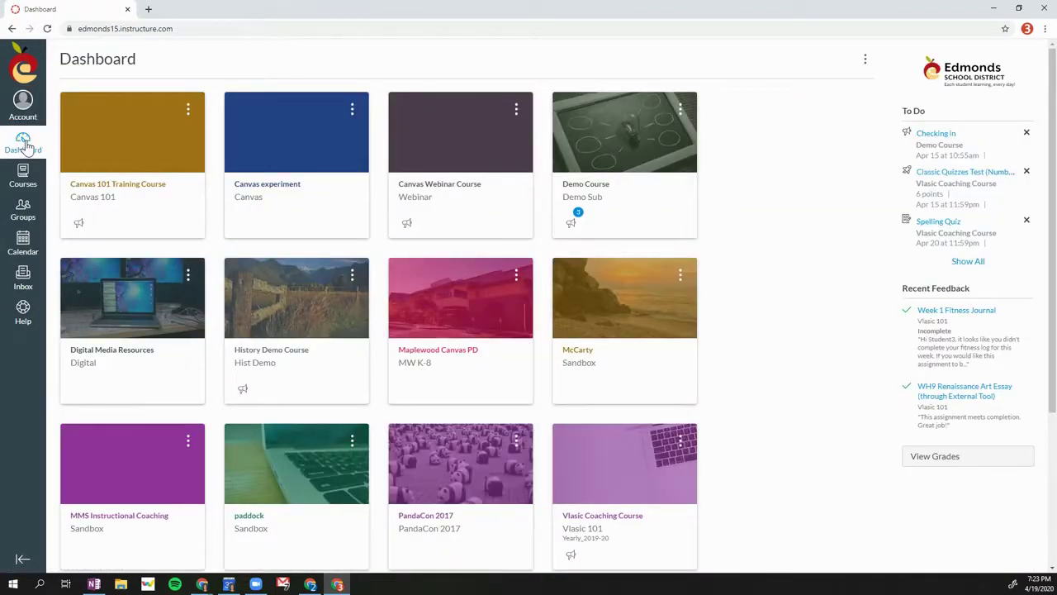
click(607, 516)
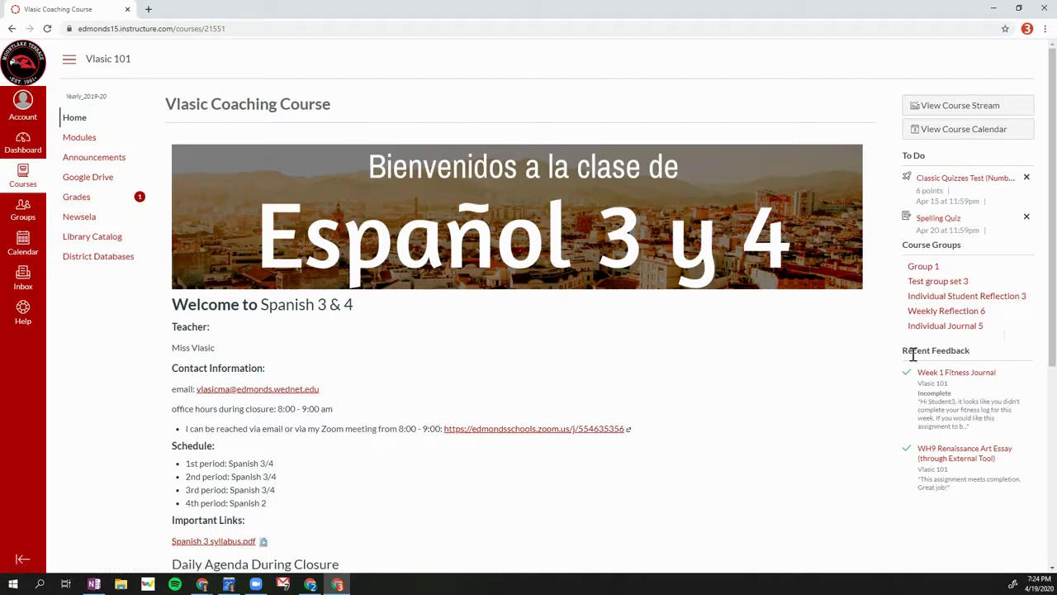
triple_click(964, 350)
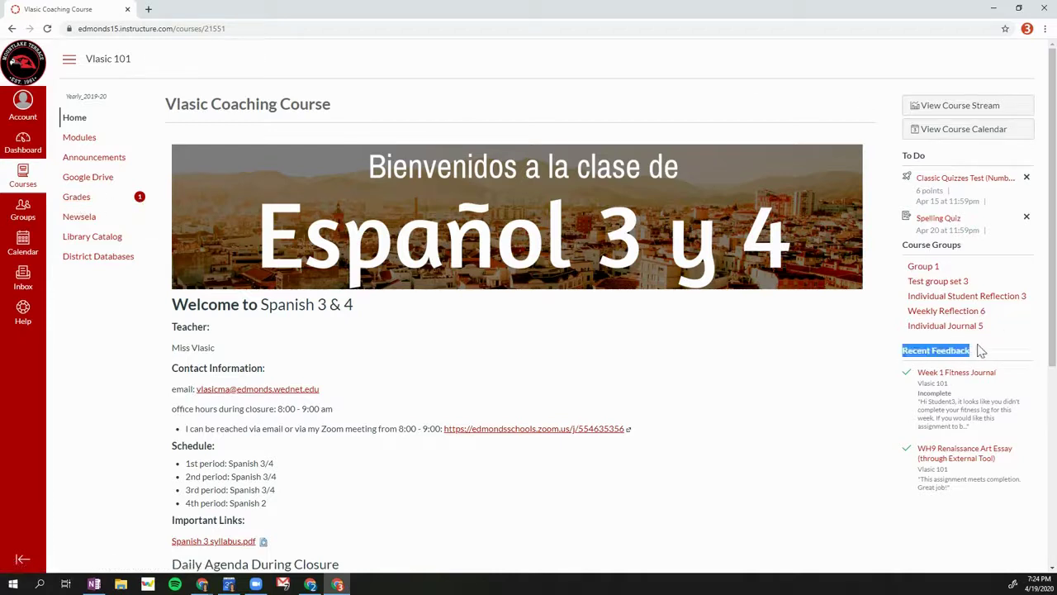
click(956, 413)
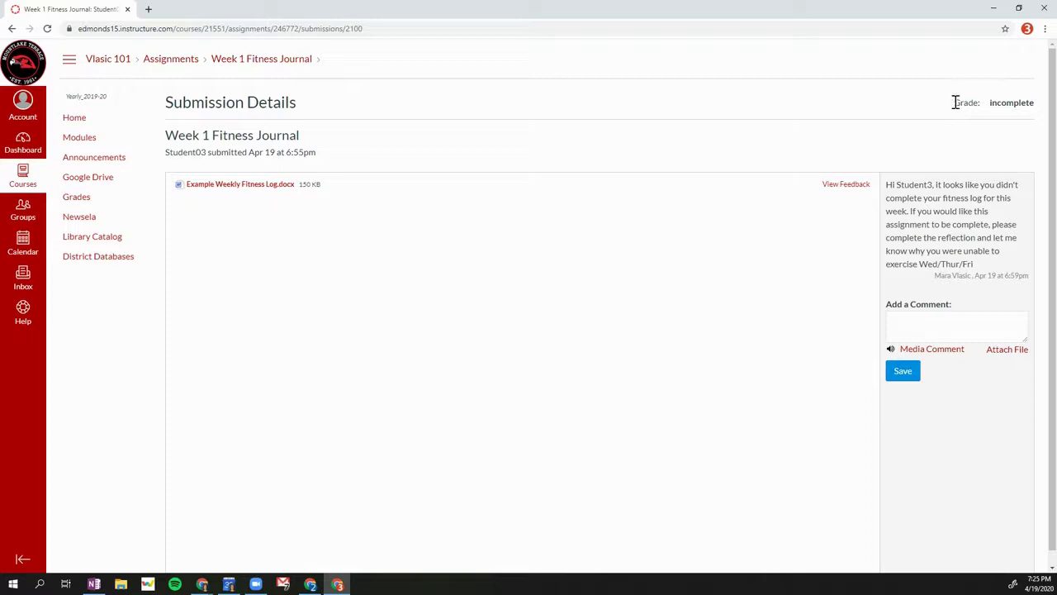
Review the submission's grade and teacher comment, and read through the feedback preview of Example Weekly Fitness Log.docx
drag(955, 103, 1029, 101)
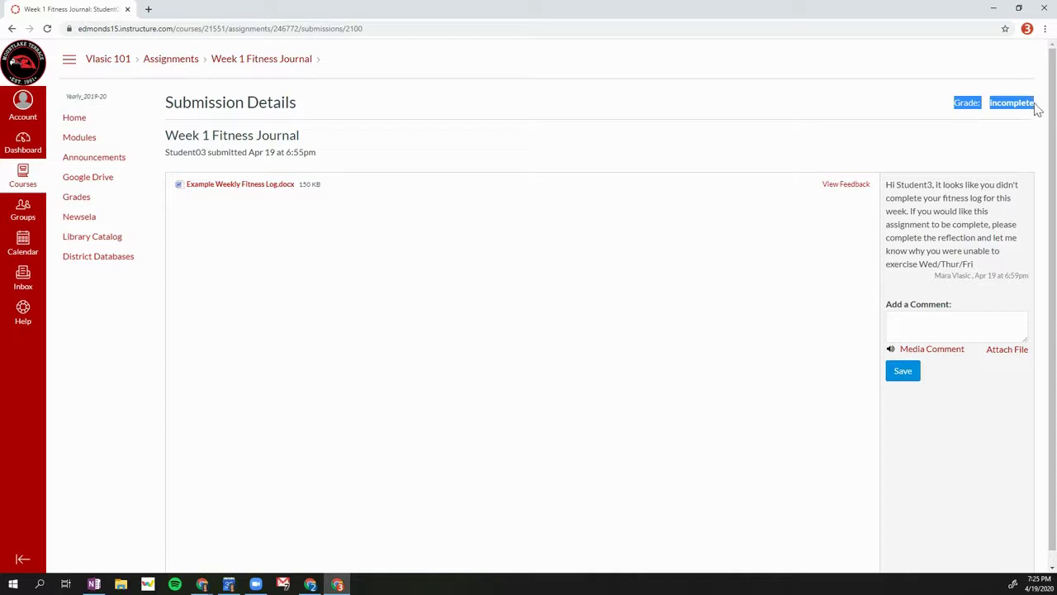
click(1020, 106)
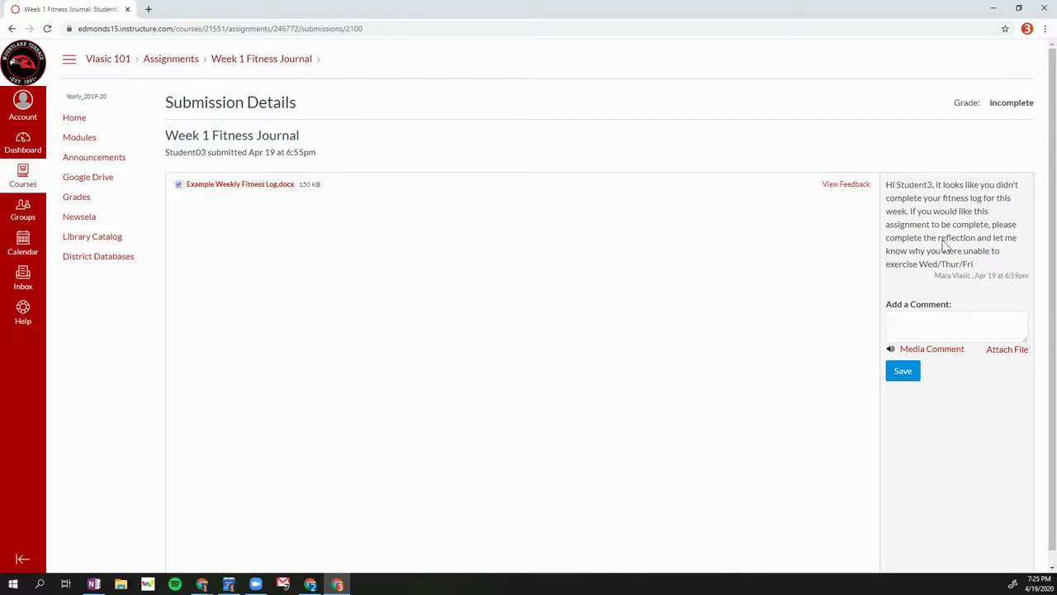
click(917, 325)
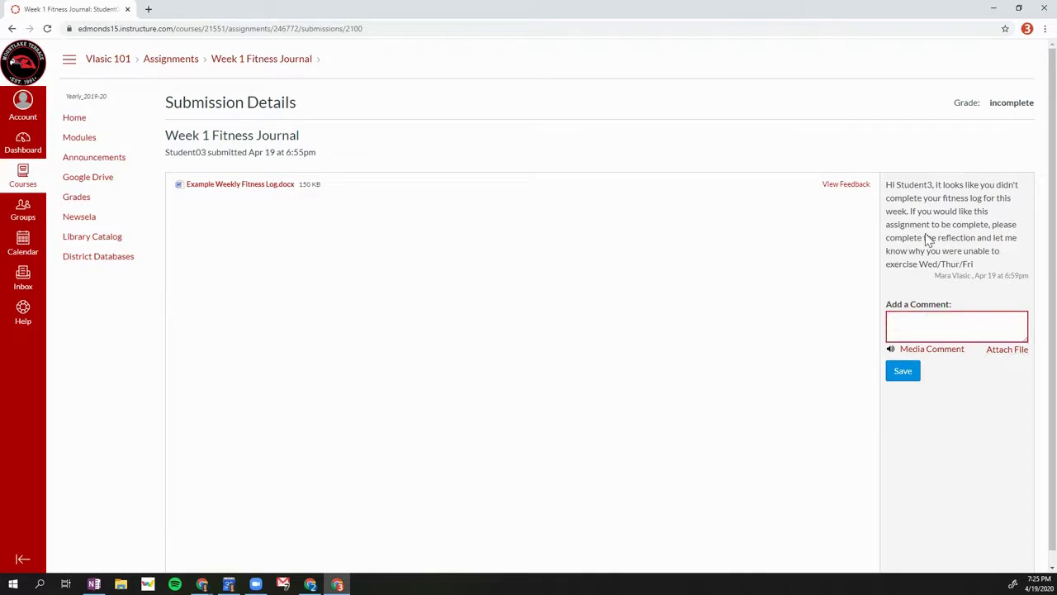
click(846, 185)
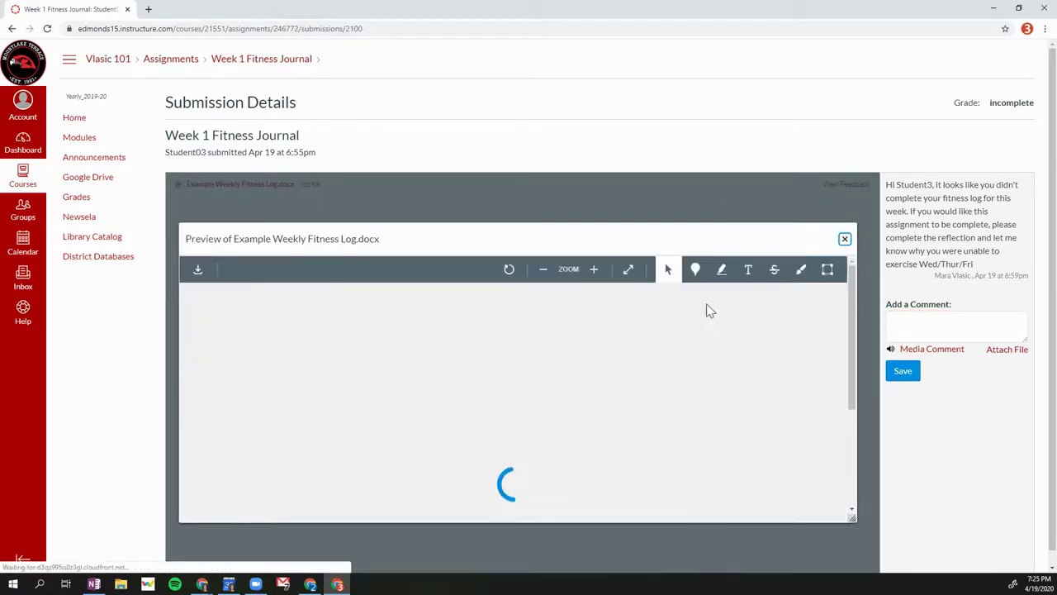
scroll(793, 416, down, 1)
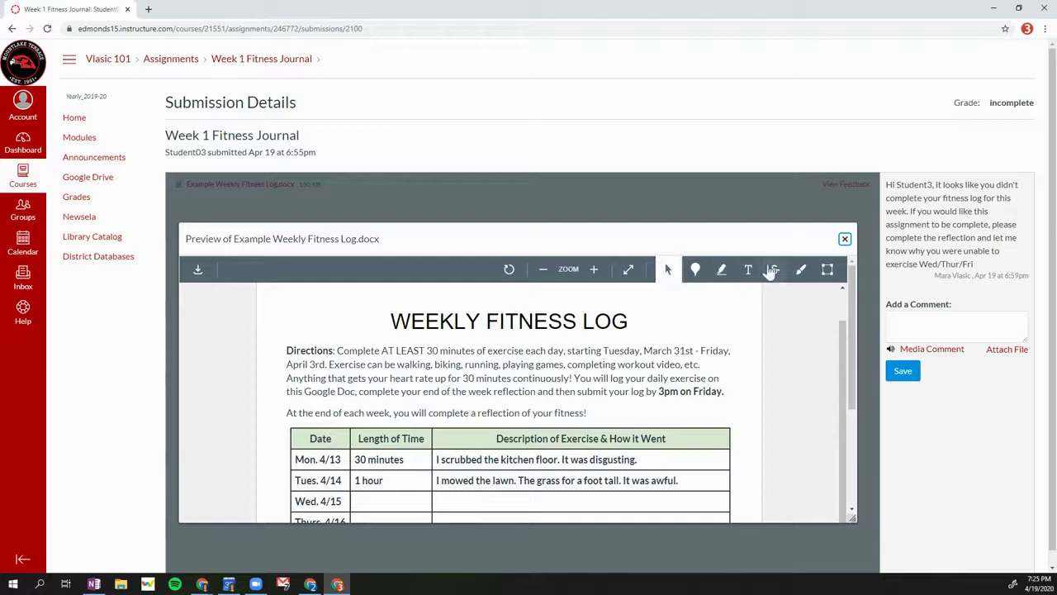
scroll(648, 370, down, 5)
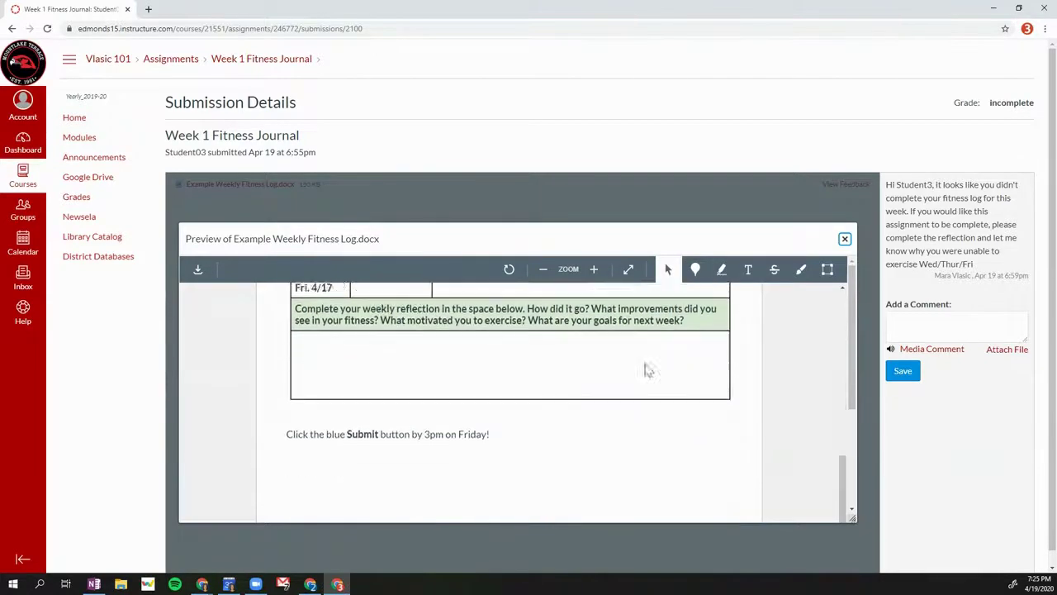
scroll(636, 388, up, 8)
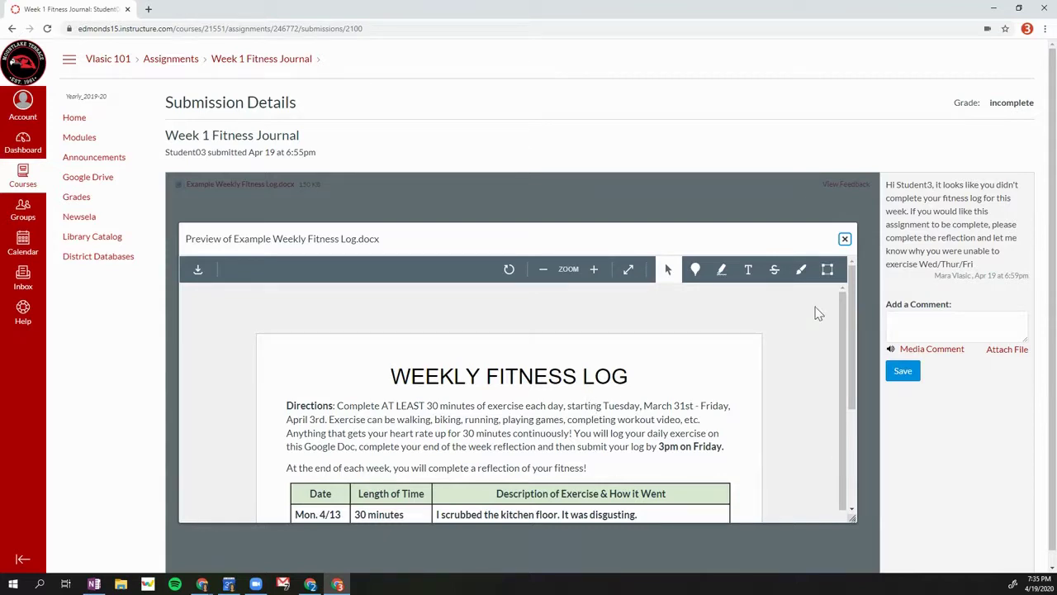
Record an audio-only media comment on the submission with the webcam set to No Video, and save it
click(923, 326)
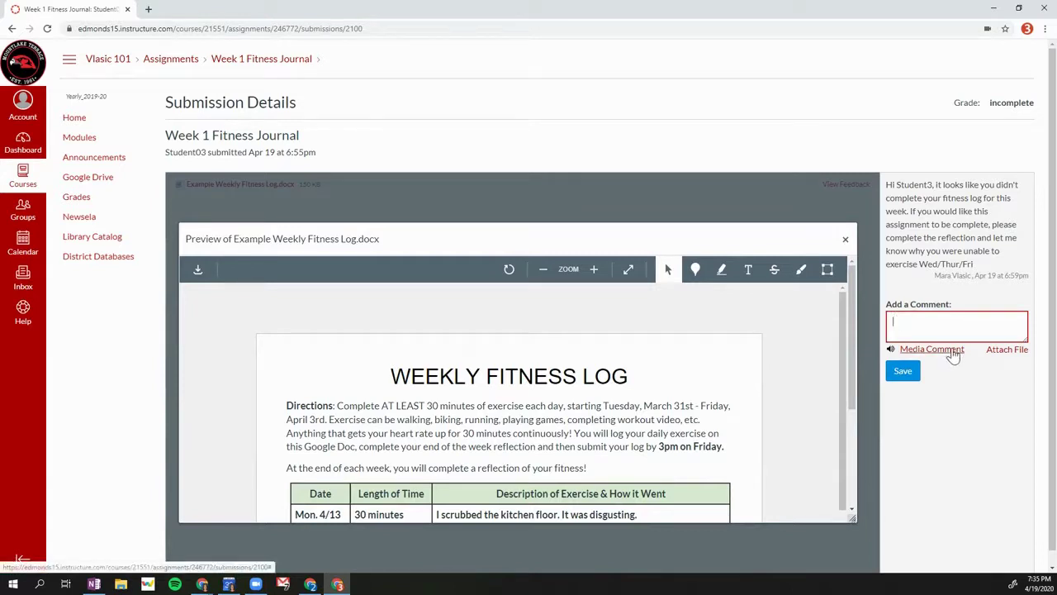
click(931, 349)
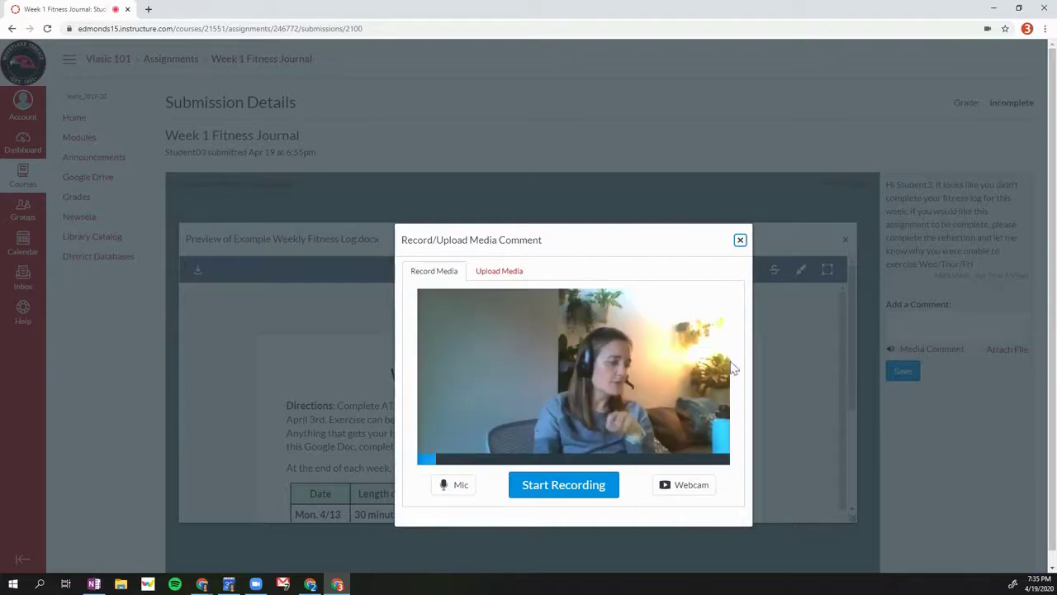
click(684, 485)
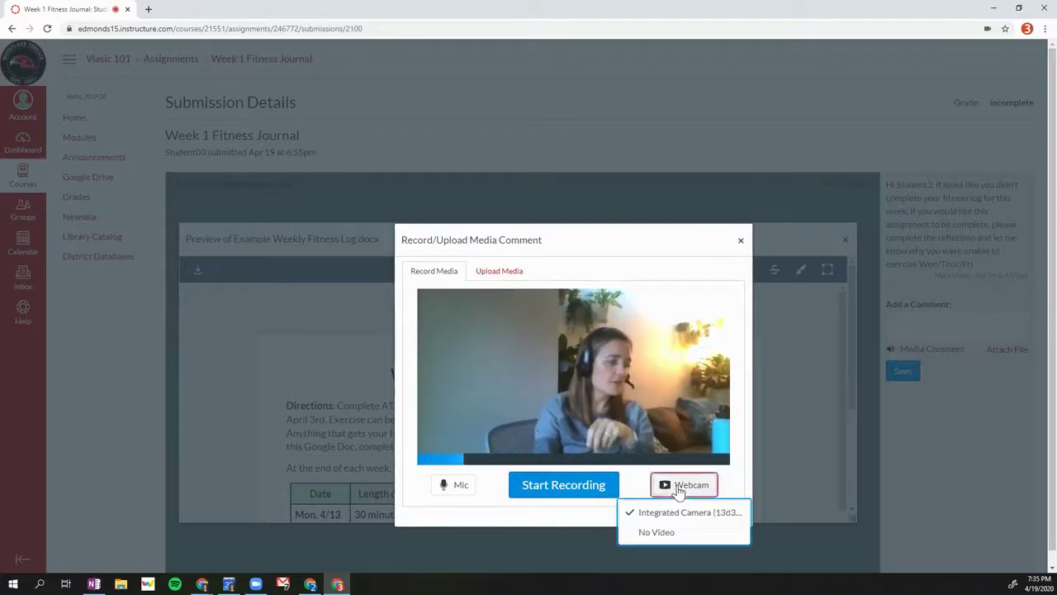
click(660, 534)
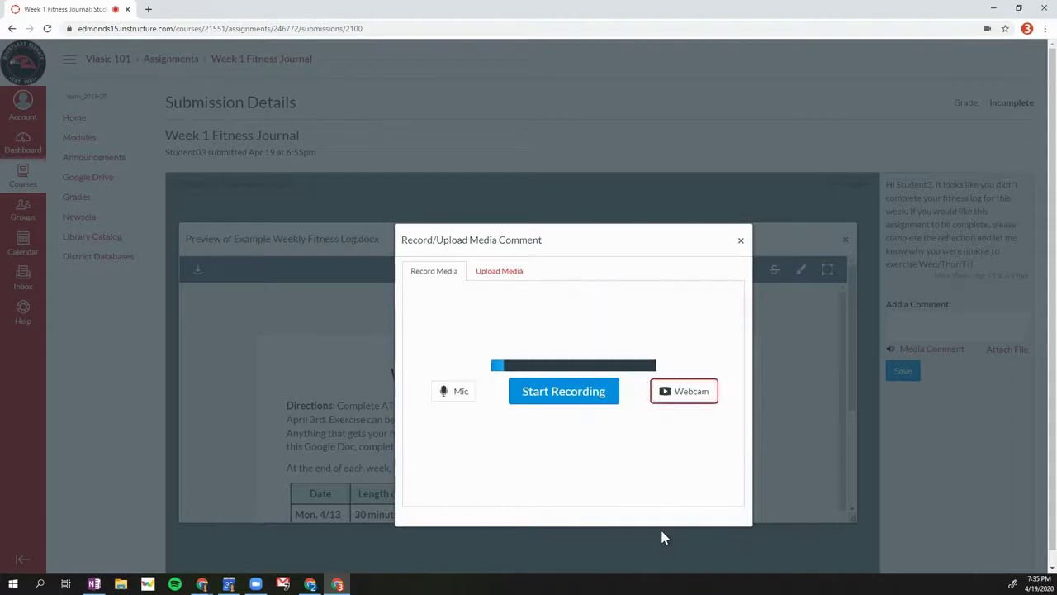
click(562, 400)
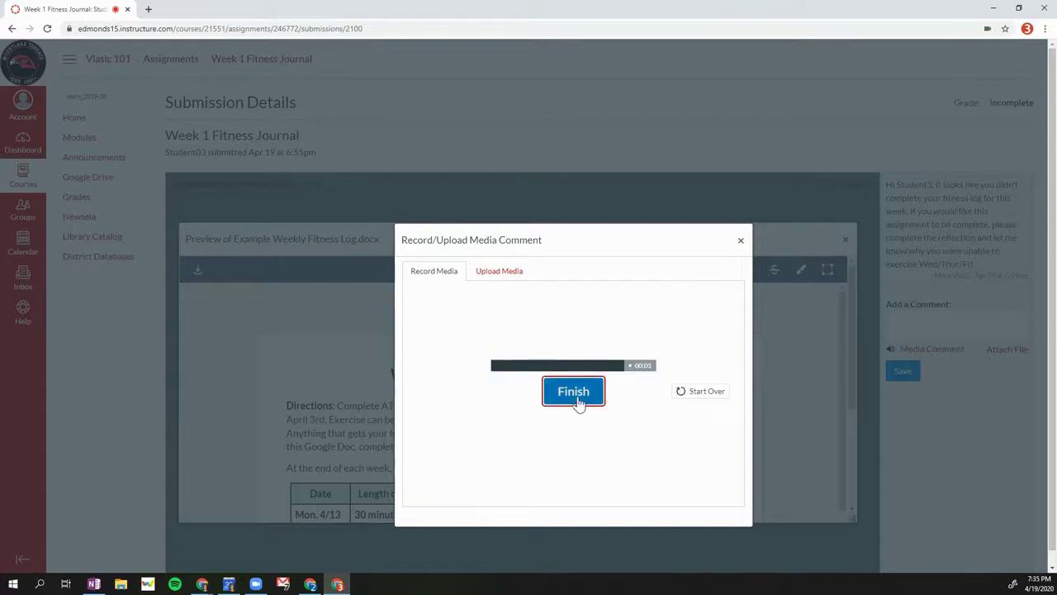
click(585, 397)
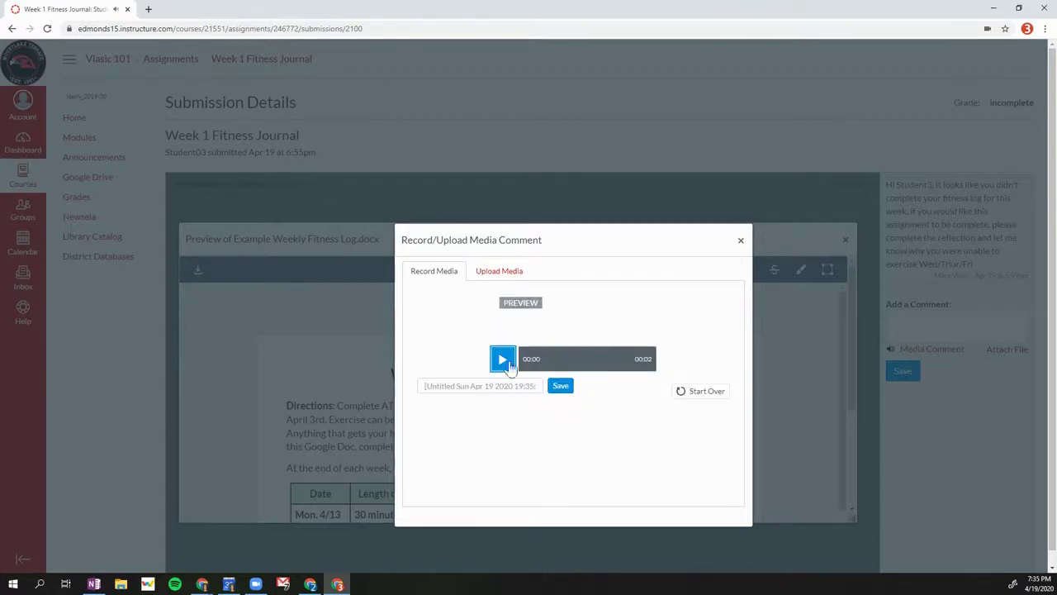
click(565, 390)
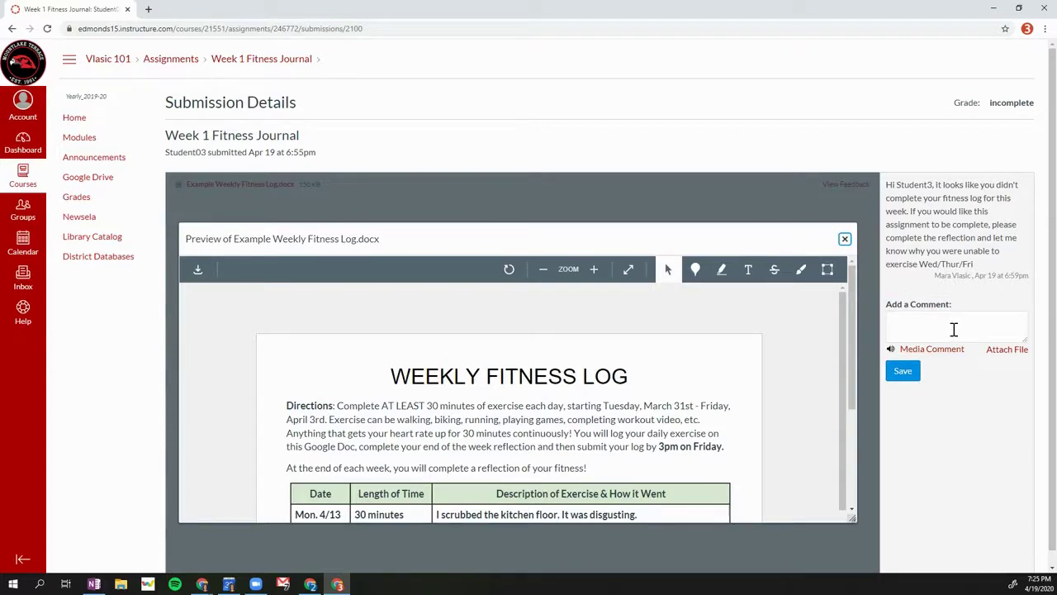
Open the course's grades and display the teacher comments for the Week 1 Fitness Journal assignment
click(76, 199)
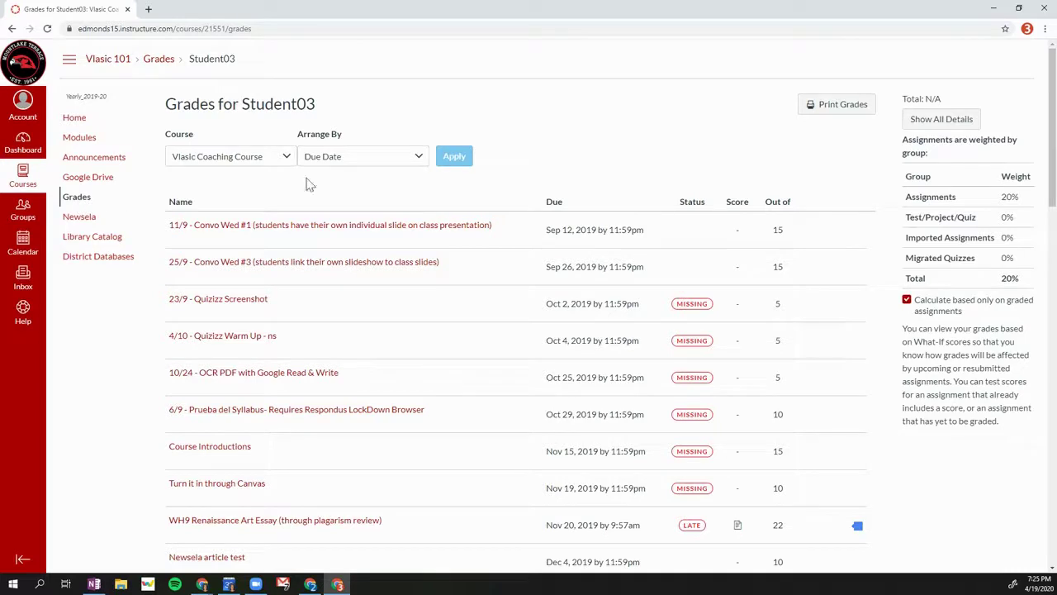
scroll(667, 171, down, 5)
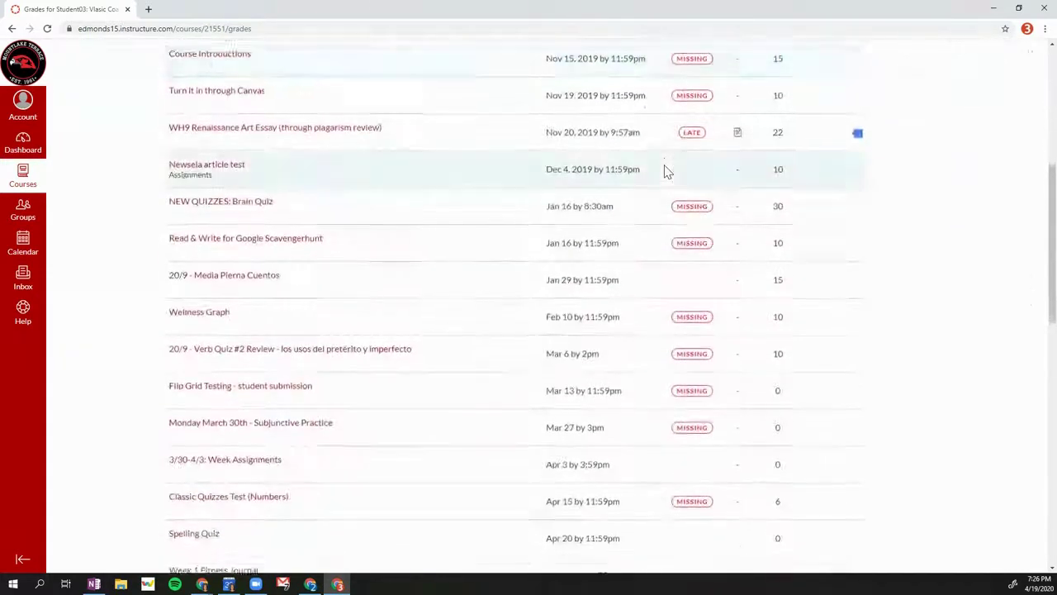
scroll(668, 171, down, 3)
scroll(668, 171, down, 1)
scroll(668, 171, down, 1)
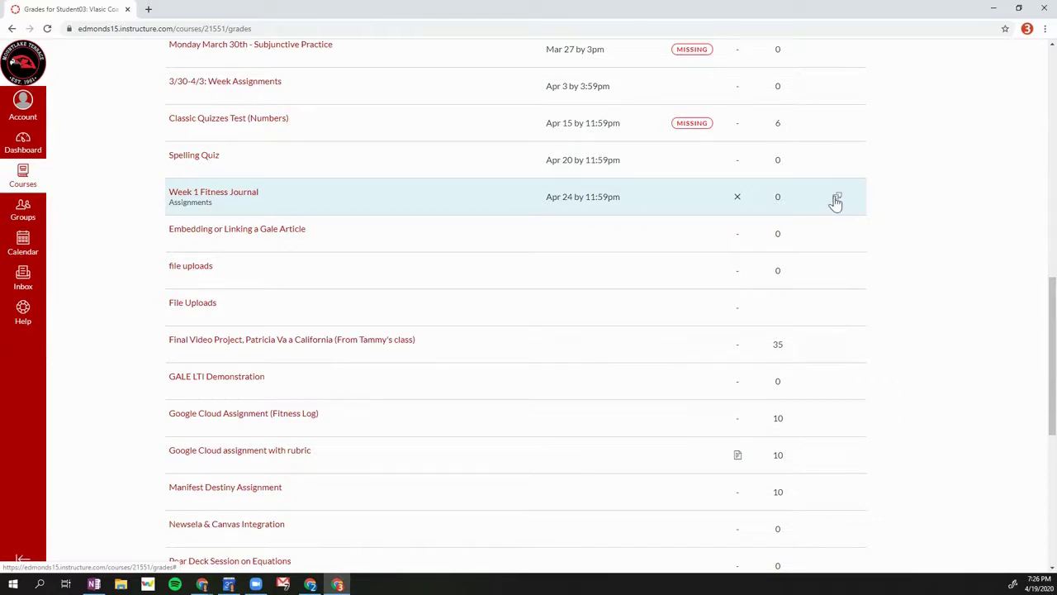
click(837, 199)
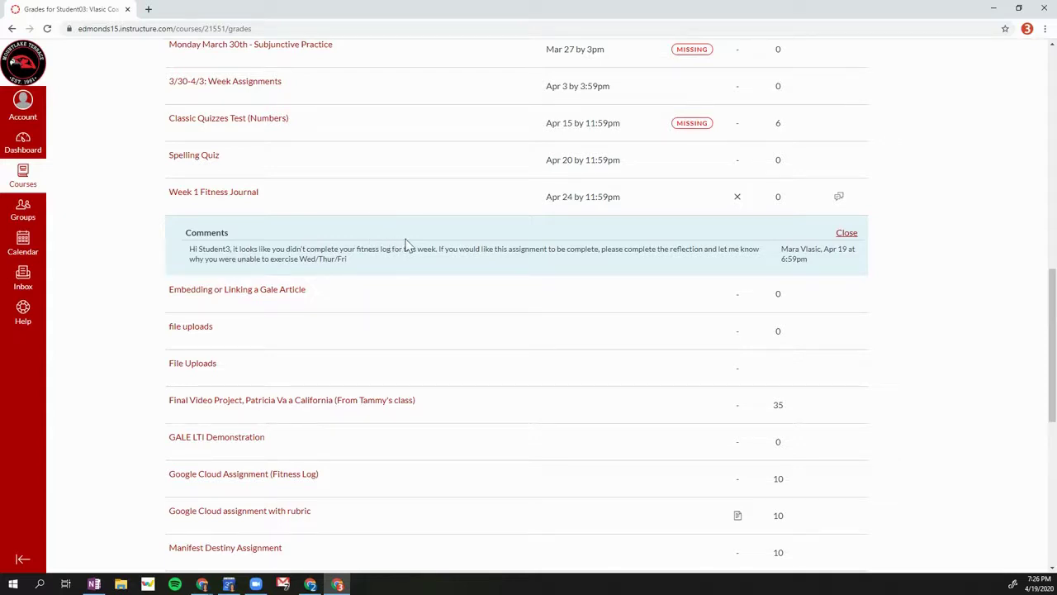
scroll(948, 186, down, 1)
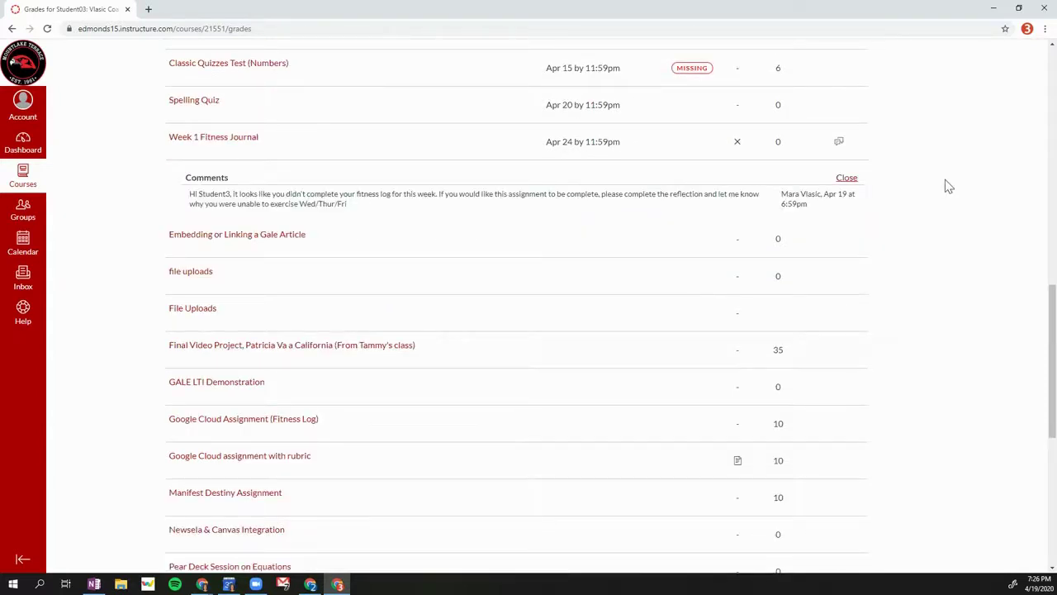